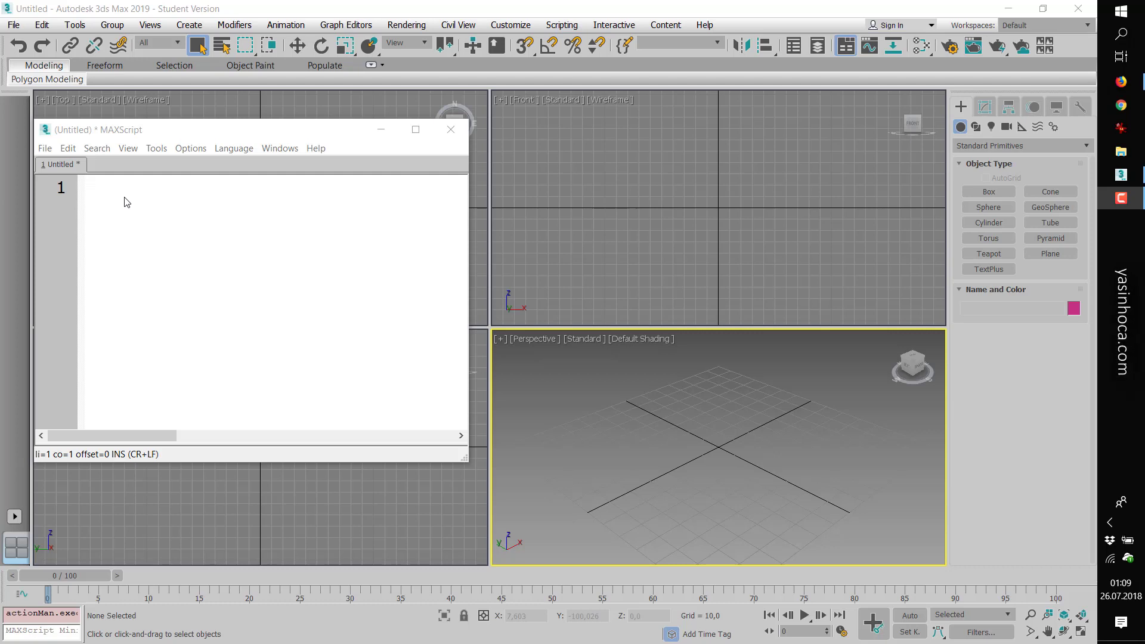
- Write the comment '--fonksiyon tanımlama' with 'function' on line 2, then enlarge and reposition the editor
left_click(99, 189)
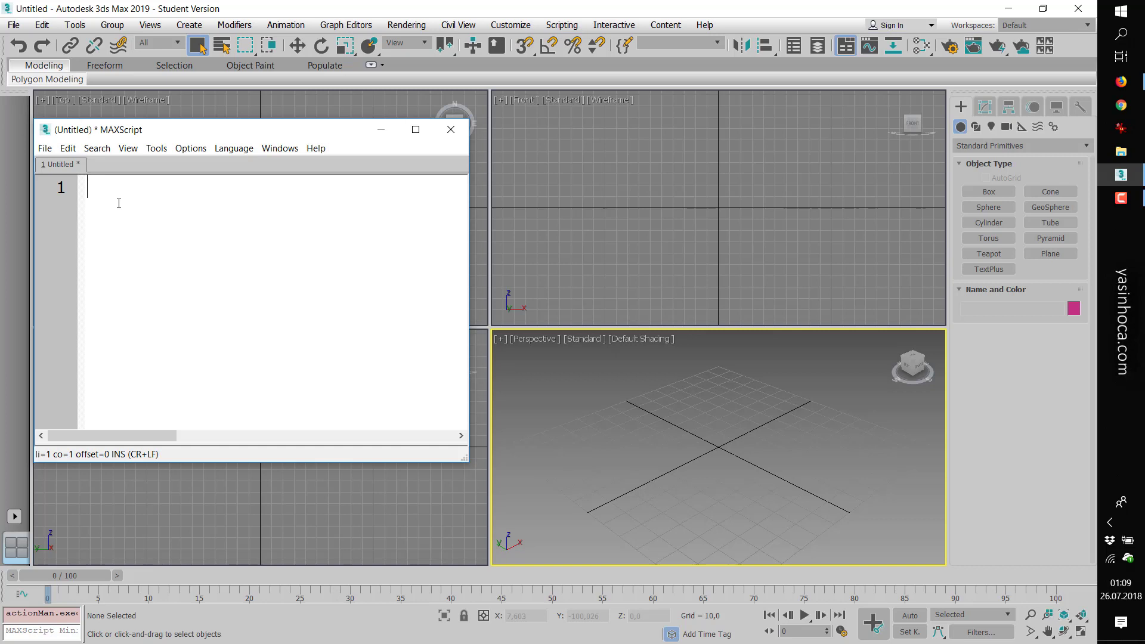
type("--")
type("fonk")
type("siyon")
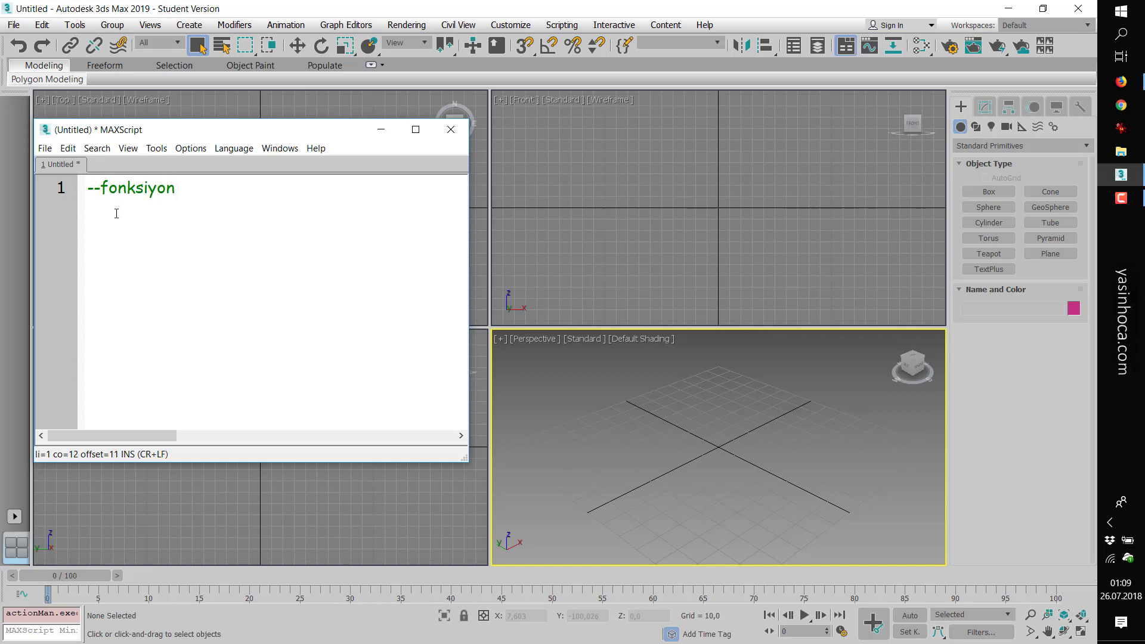
type(" tanımlama")
key("Return")
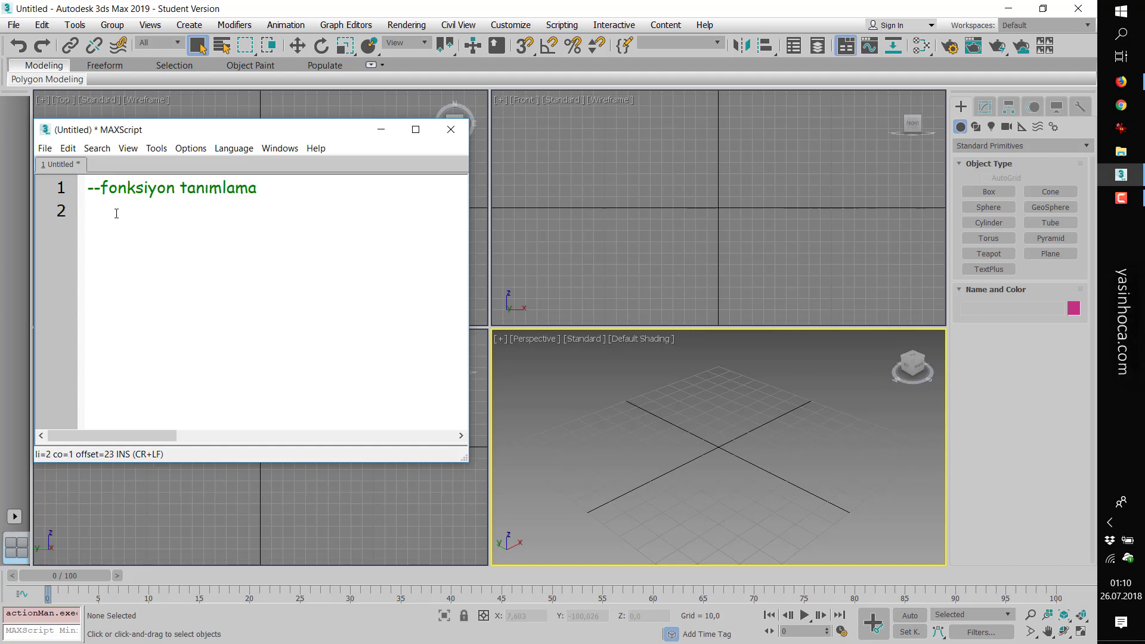
type("fu")
type("ncti")
type("on")
left_click_drag(463, 458, 508, 445)
left_click_drag(368, 136, 355, 109)
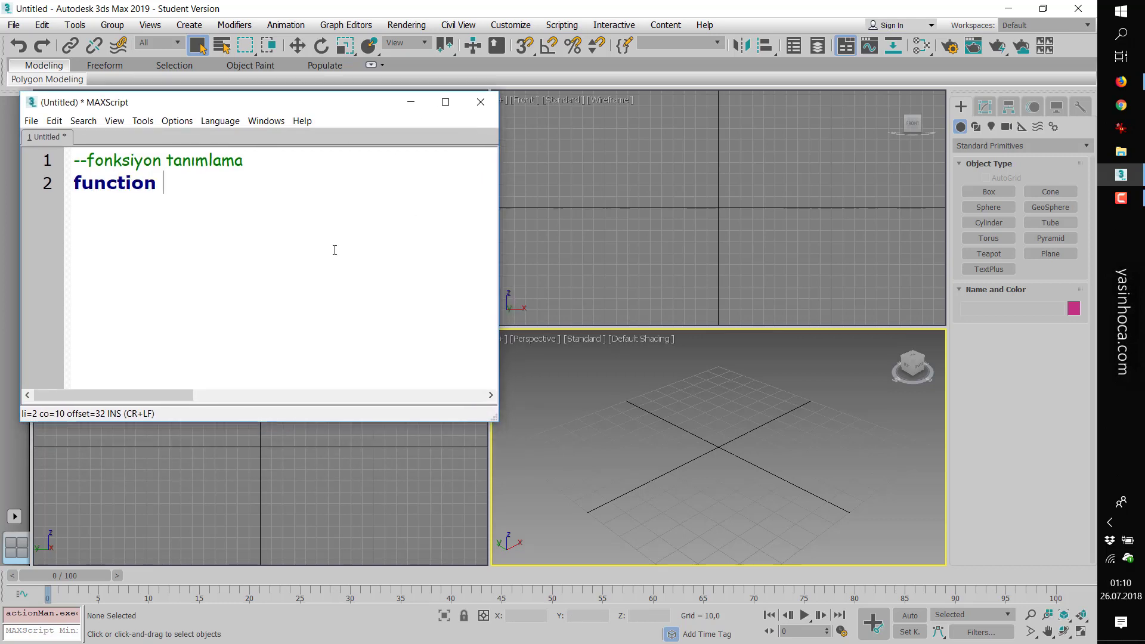
- Write the header 'kutu px py pz =' followed by an empty pair of parentheses on separate lines
type("kutu")
type("p")
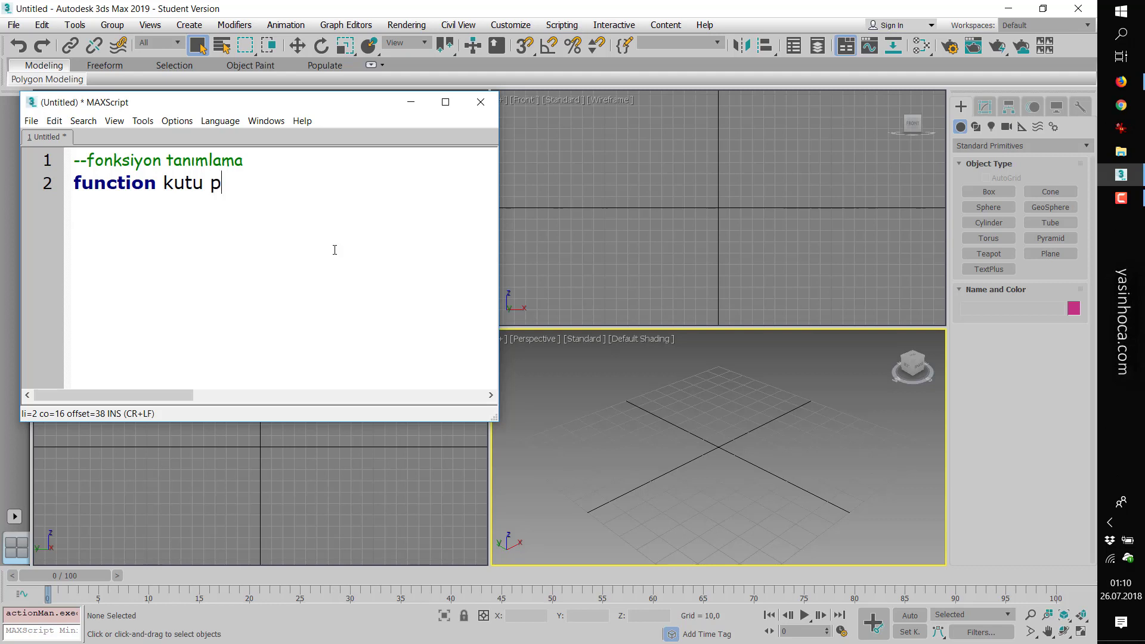
type("x py p")
type("z =")
key("Return")
key("Tab")
key("BackSpace")
type("(")
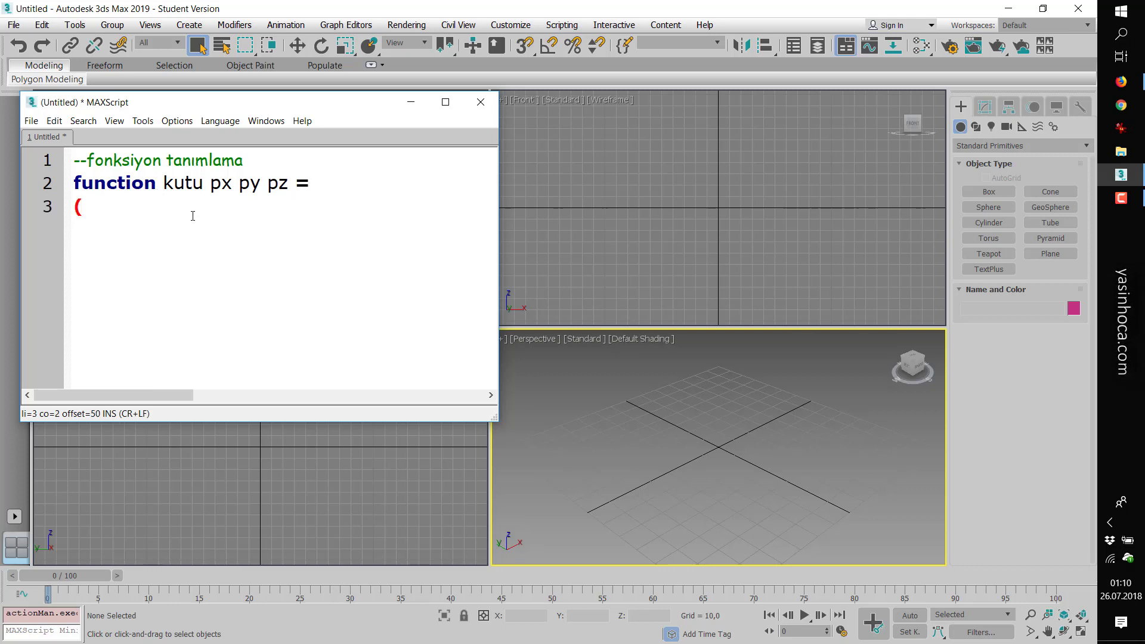
type(")")
key("Return")
key("Tab")
key("Return")
- Fill the function body with 'box pos:[px,py,pz]' and add blank lines below the function
type("box ")
type("pos:")
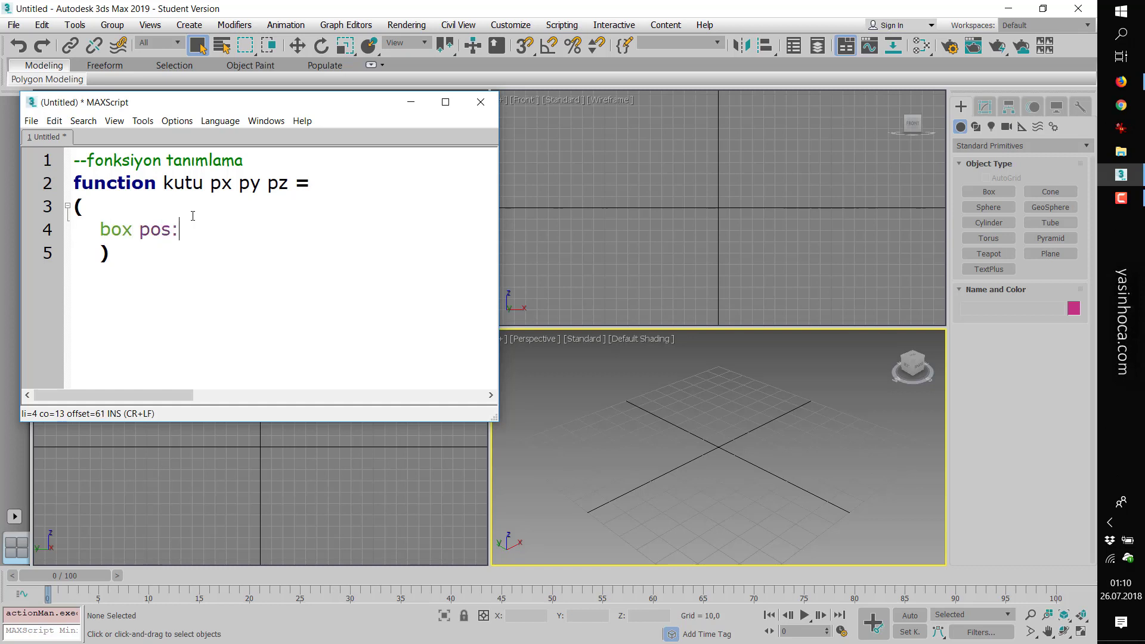
type("[]")
left_click(216, 184)
left_click(196, 230)
left_click(188, 231)
type("pz")
key("BackSpace")
type("x")
type(",py,")
type("pz")
left_click(294, 234)
left_click(236, 304)
key("Return")
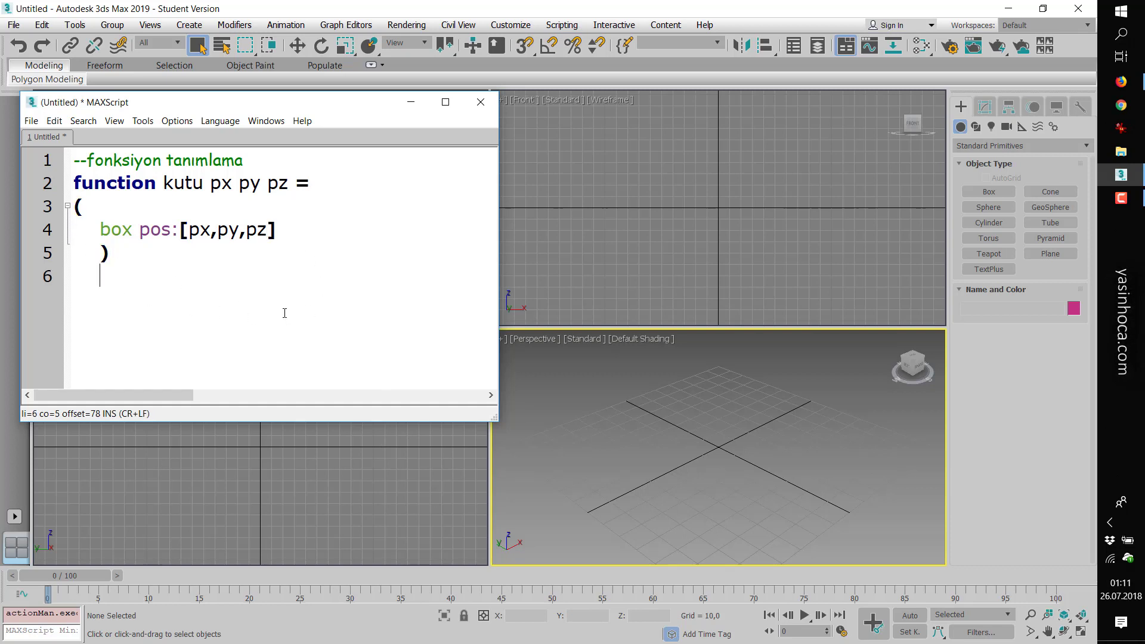
key("Return")
key("BackSpace")
- Add the call 'kutu 50 0 10' on line 7 and highlight its 50 argument
type("kutu")
type("50 ")
type("0")
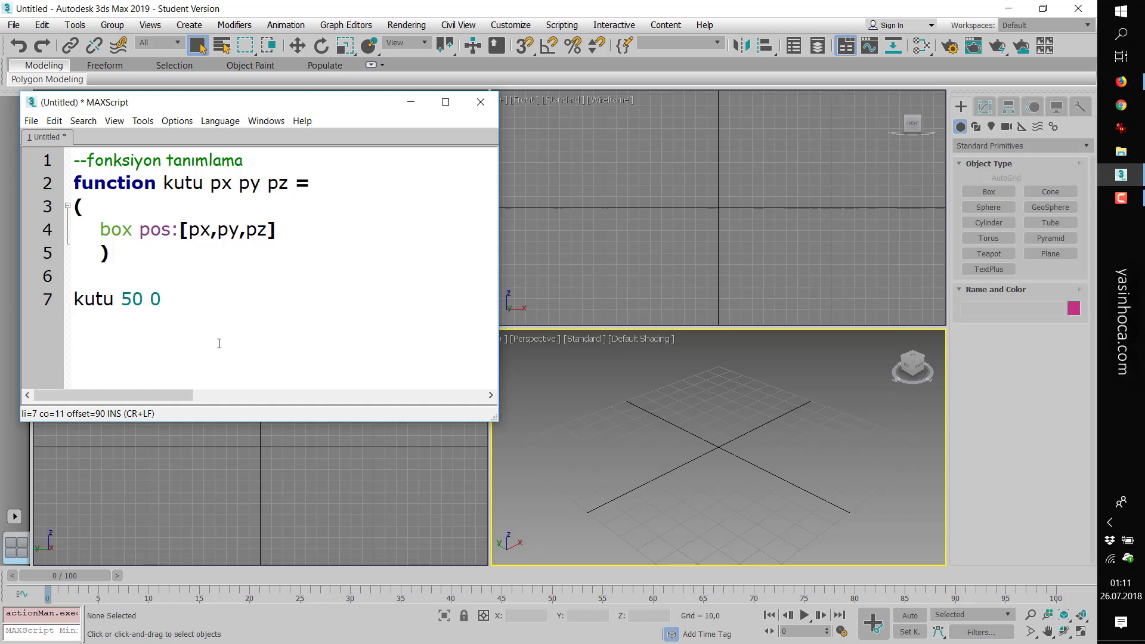
type(" 10")
left_click_drag(124, 298, 186, 305)
- Evaluate the whole script to create a teal box, orbit around it, then erase the call's trailing 10
left_click(142, 121)
left_click(159, 138)
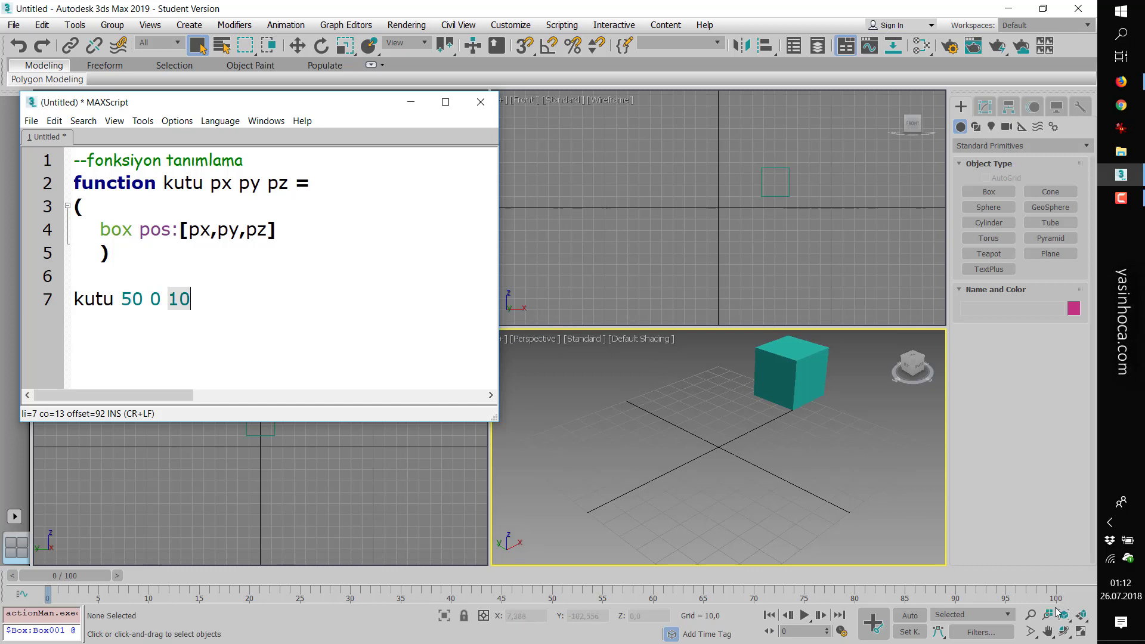
left_click(1066, 635)
mouse_move(755, 429)
left_mouse_down()
mouse_move(731, 407)
mouse_move(526, 398)
left_mouse_up()
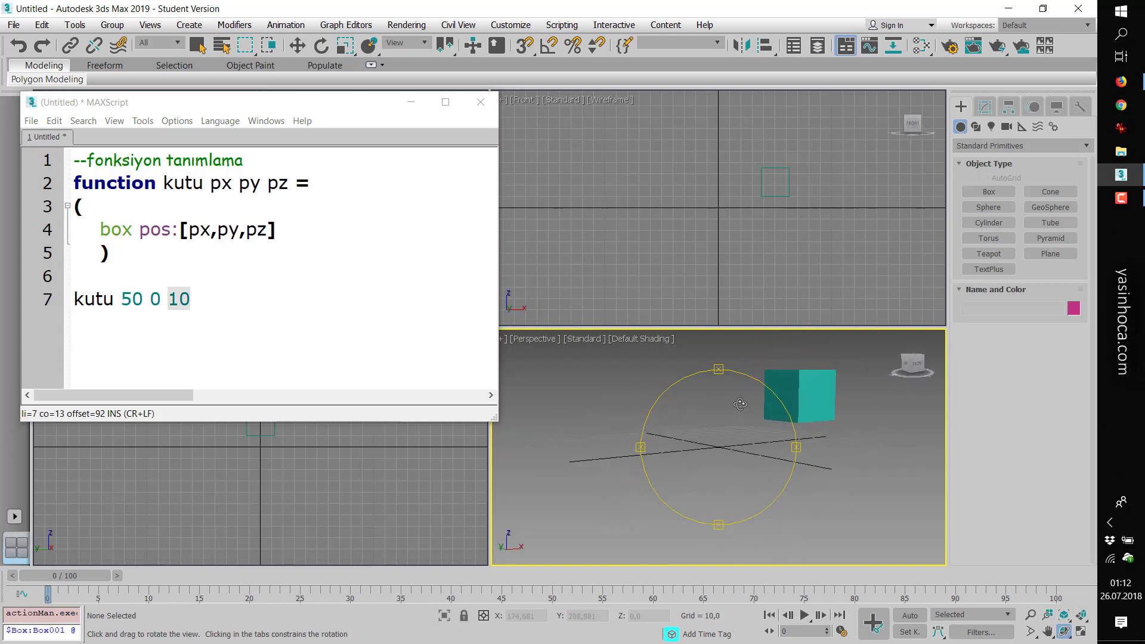
left_click(204, 302)
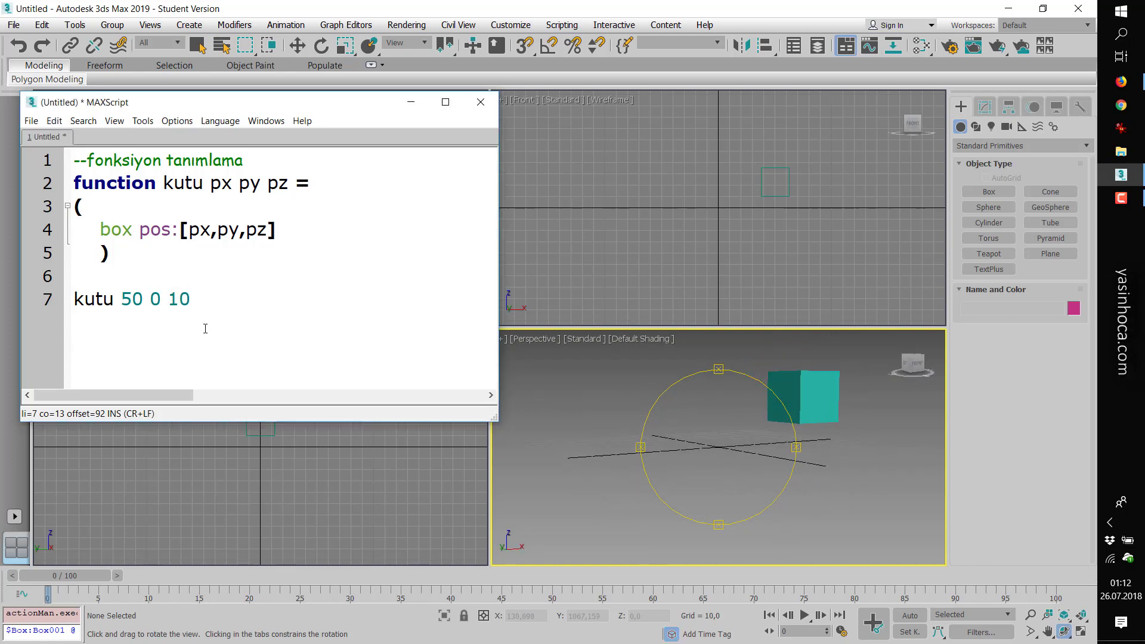
key("BackSpace")
key("BackSpace")
- Change the call on line 7 to 'kutu 10 30 0'
type("0")
left_click_drag(141, 298, 126, 290)
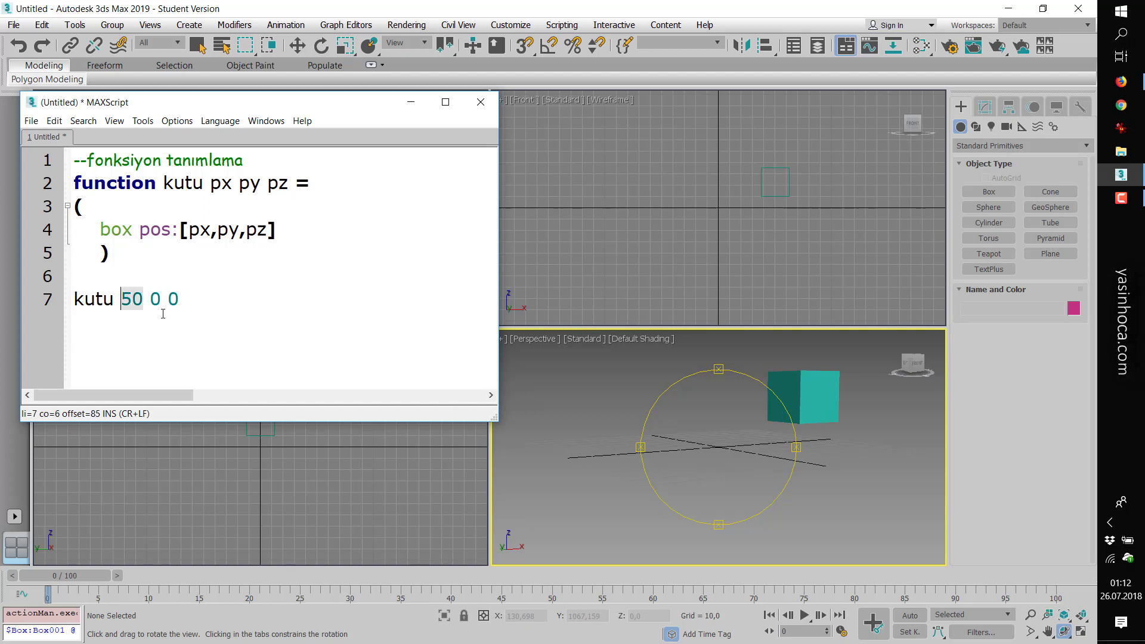
type("10")
left_click(155, 302)
type("3")
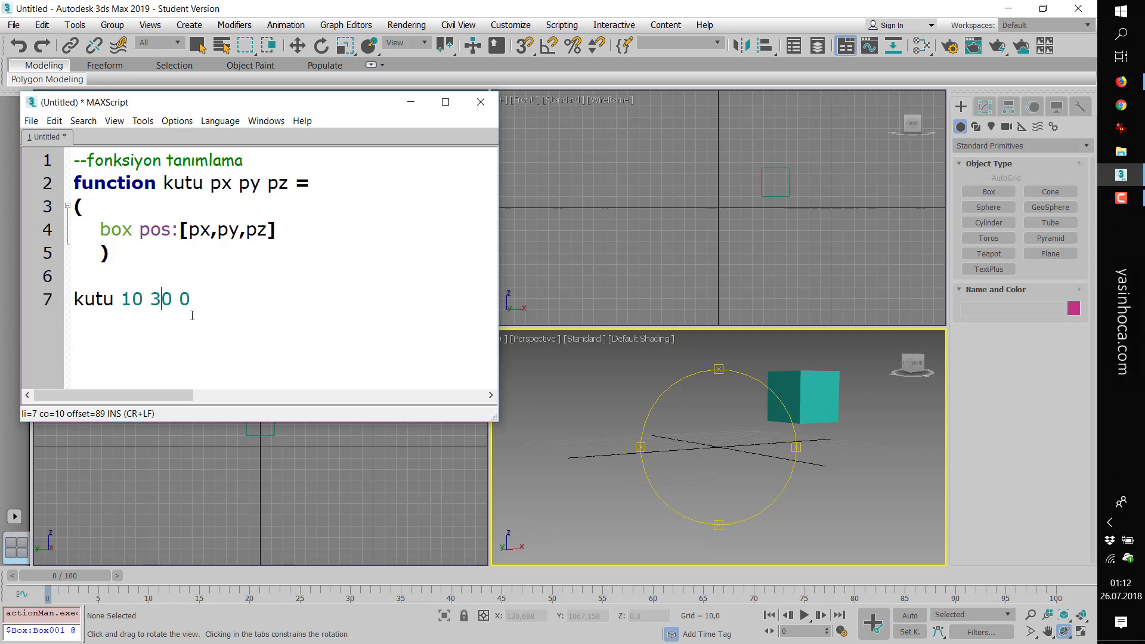
- Evaluate the whole script to add a red second box and orbit to view both boxes
left_click(154, 122)
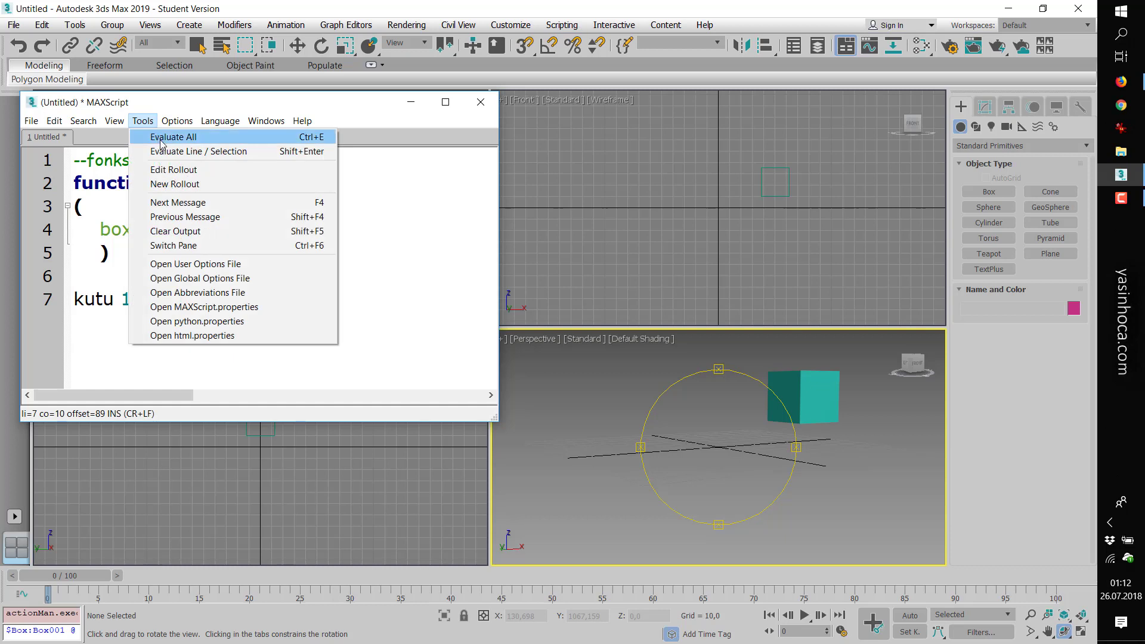
left_click(173, 137)
mouse_move(731, 419)
left_mouse_down()
mouse_move(767, 438)
mouse_move(682, 399)
mouse_move(776, 436)
mouse_move(729, 432)
mouse_move(662, 453)
left_mouse_up()
- Shorten the keyword 'function' to 'fn'
left_click(152, 189)
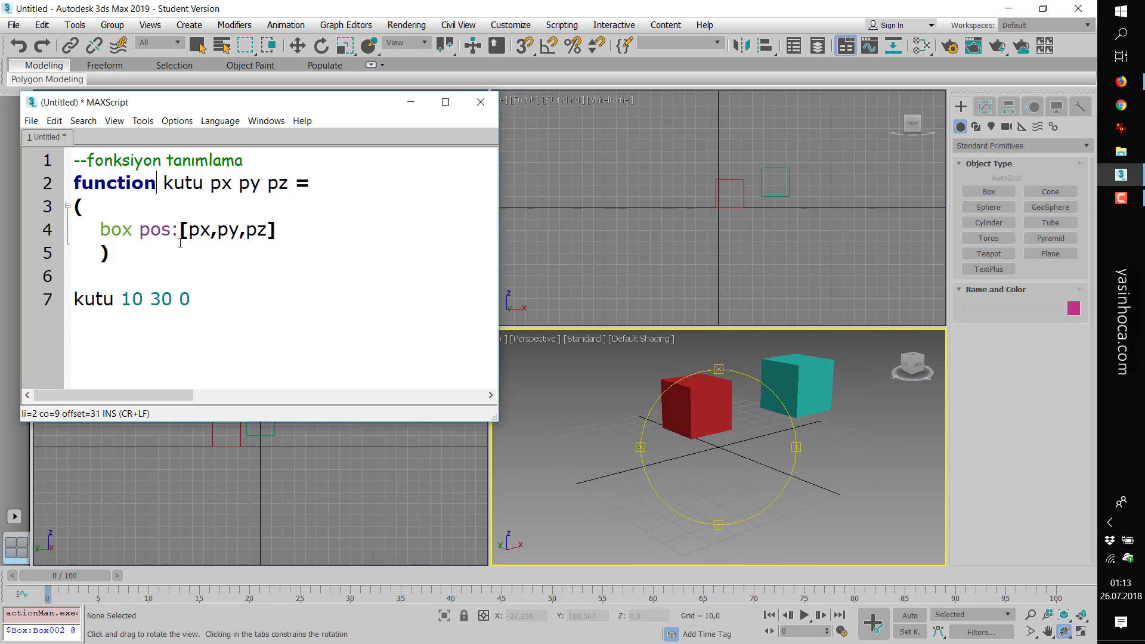
key("BackSpace")
key("BackSpace")
key("BackSpace")
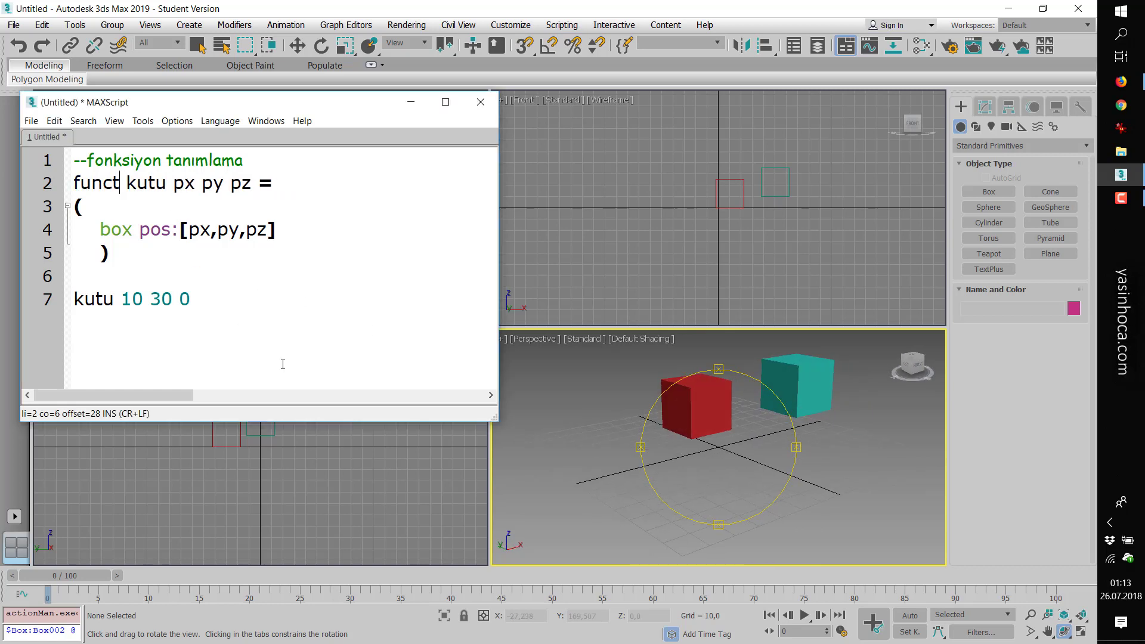
key("BackSpace")
key("BackSpace")
key("BackSpace")
key("BackSpace")
type("n")
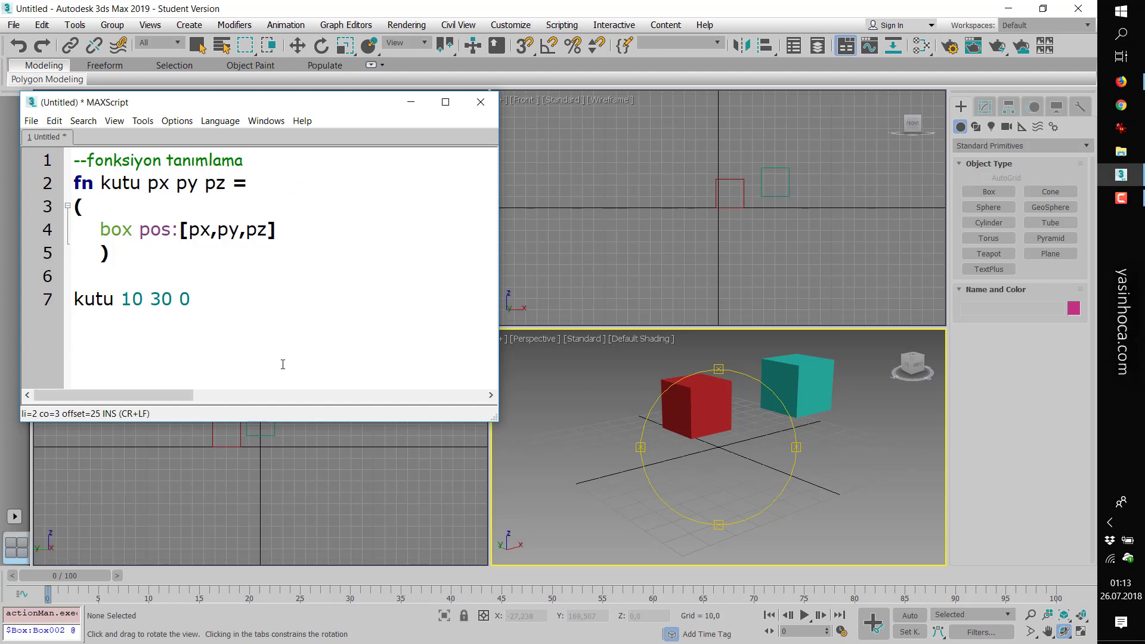
- Change the call on line 7 to 'kutu 40 0 60'
left_click(180, 334)
left_click(184, 298)
type("6")
left_click(152, 300)
type("0")
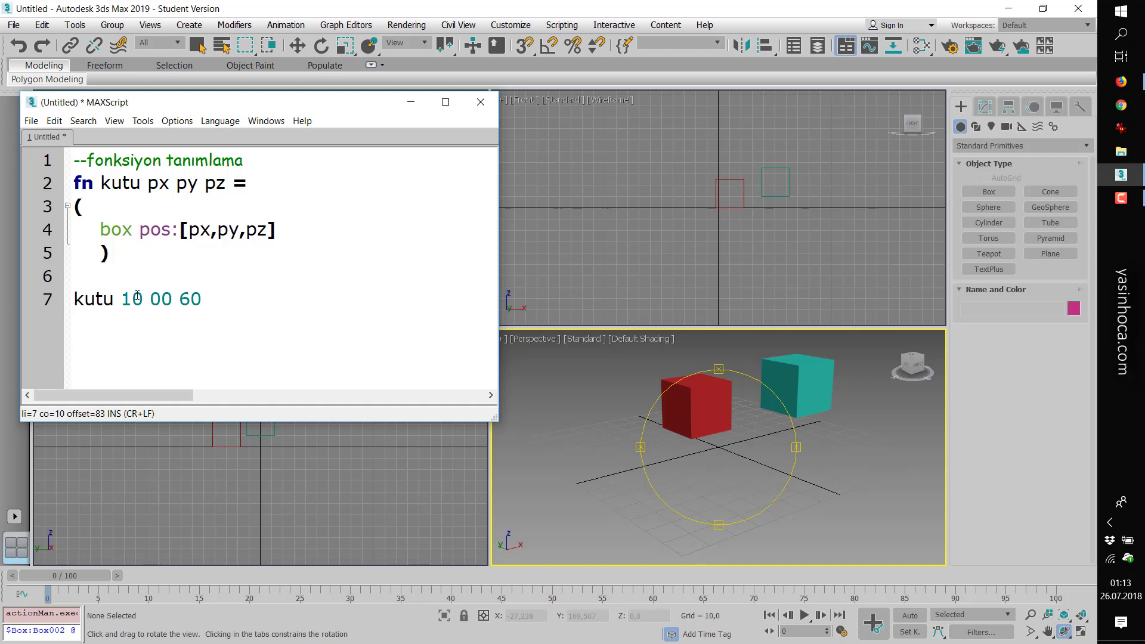
key("BackSpace")
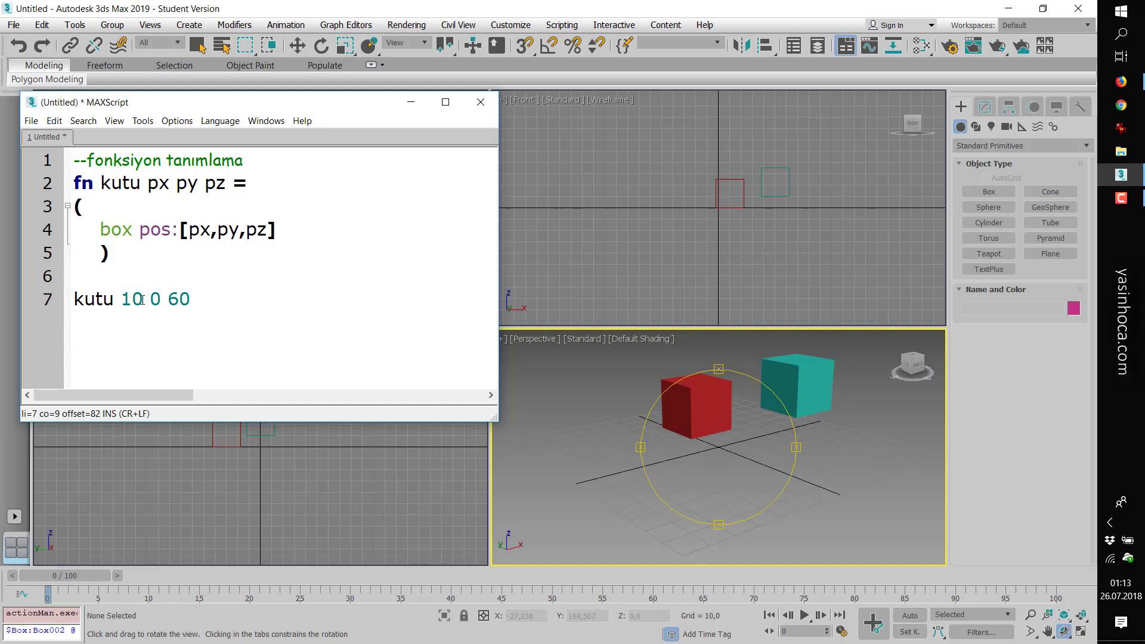
key("Left")
key("Left")
key("shift+Left")
type("4")
- Evaluate the whole script to add a raised third box and orbit to a lower angle
left_click(142, 120)
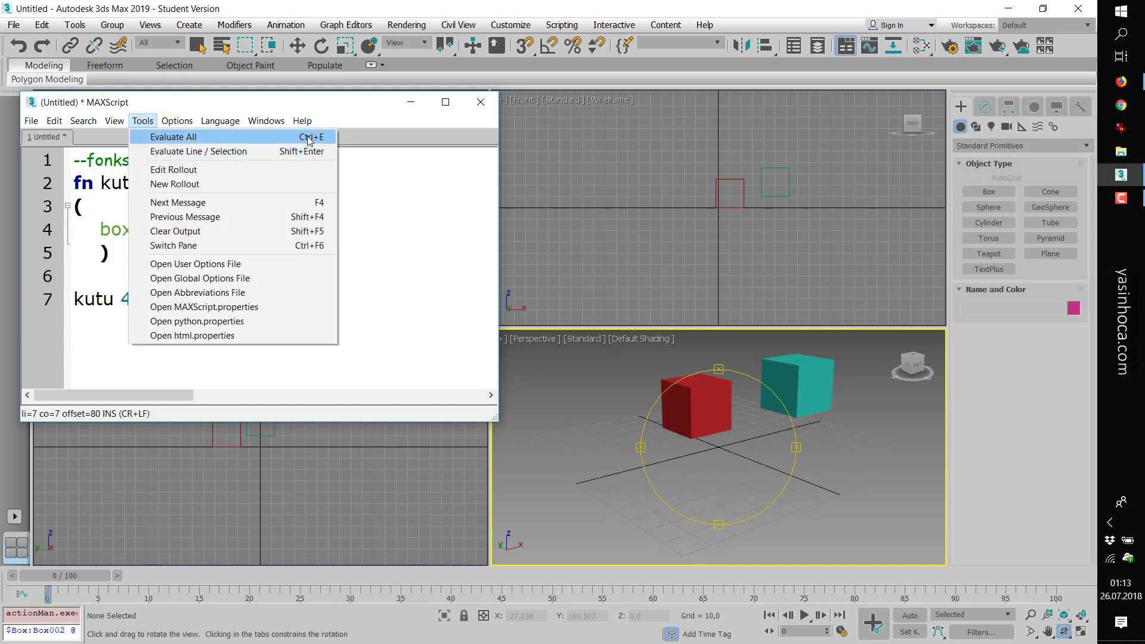
left_click(161, 138)
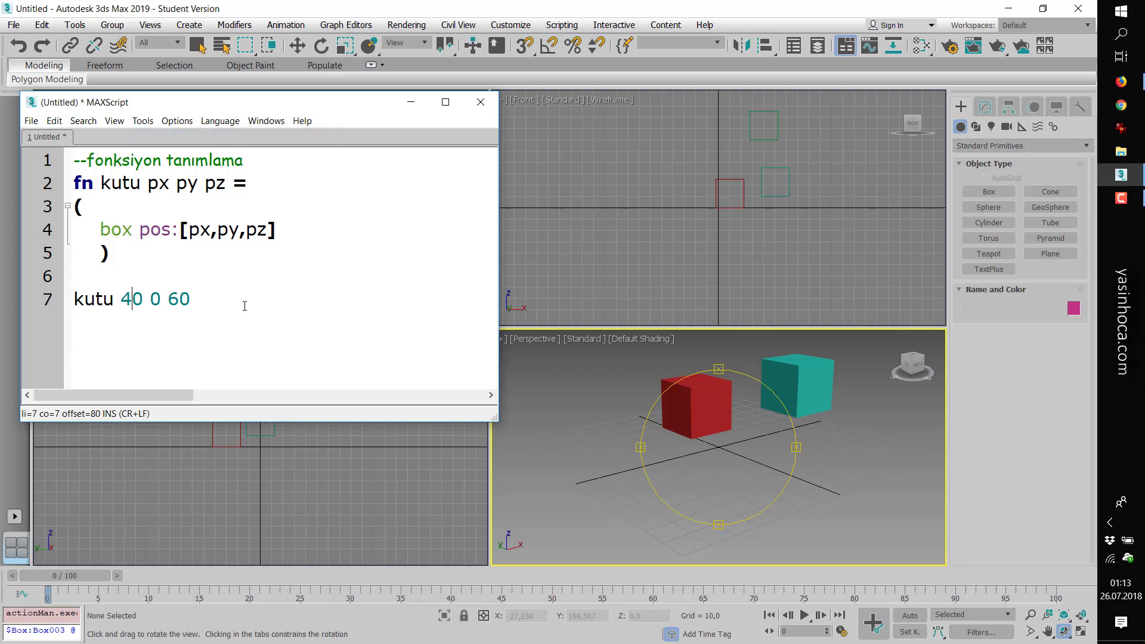
left_click(197, 300)
left_click_drag(722, 368, 749, 373)
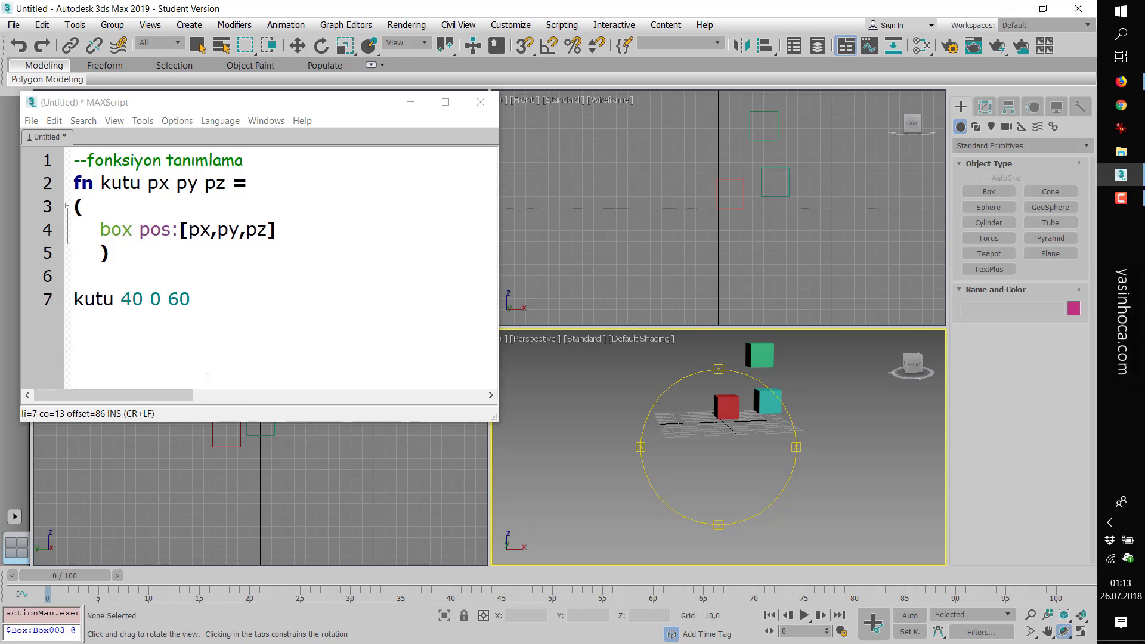
- Type a temporary 'return px-py' line after the box line, then delete it, leaving it blank
left_click(294, 234)
key("Return")
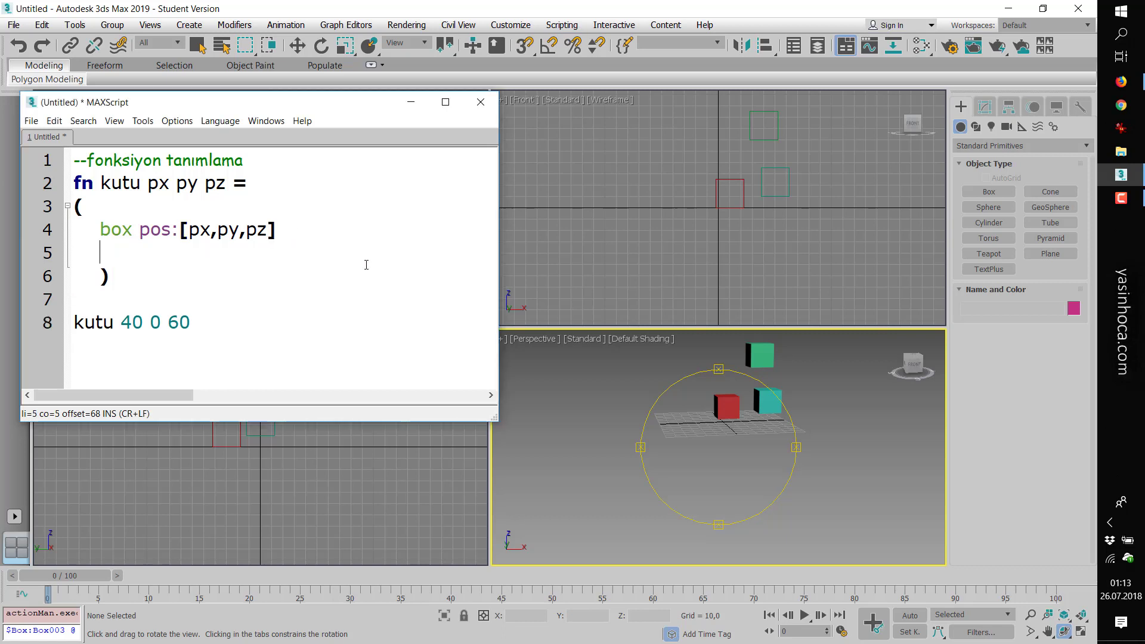
type("retu")
type("rn ")
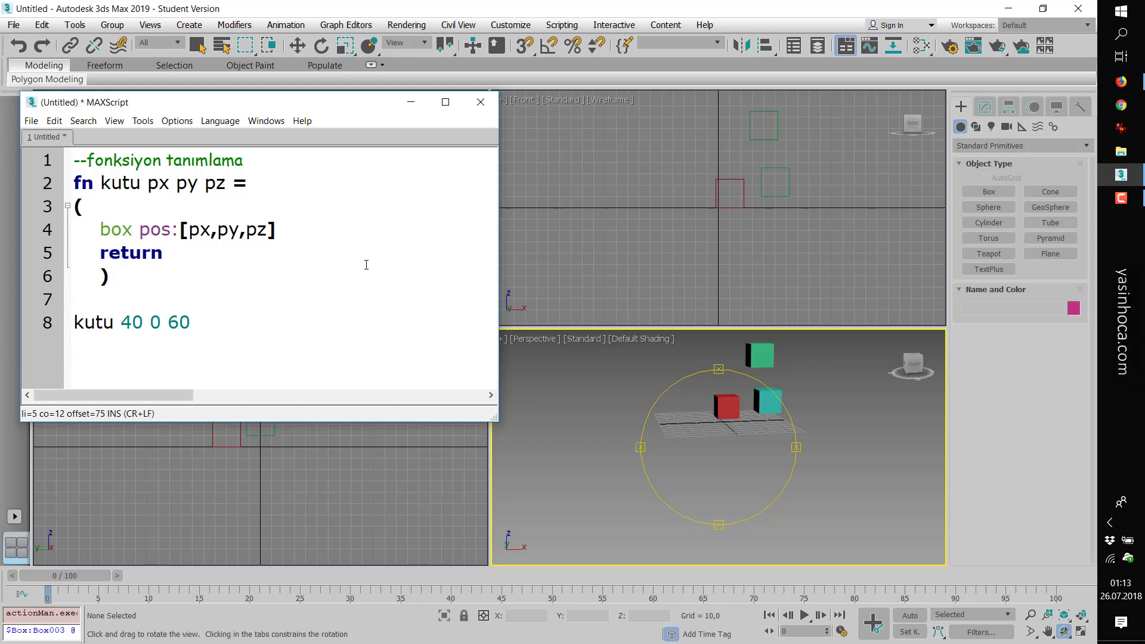
type("px")
type("-p")
type("y")
key("shift+Home")
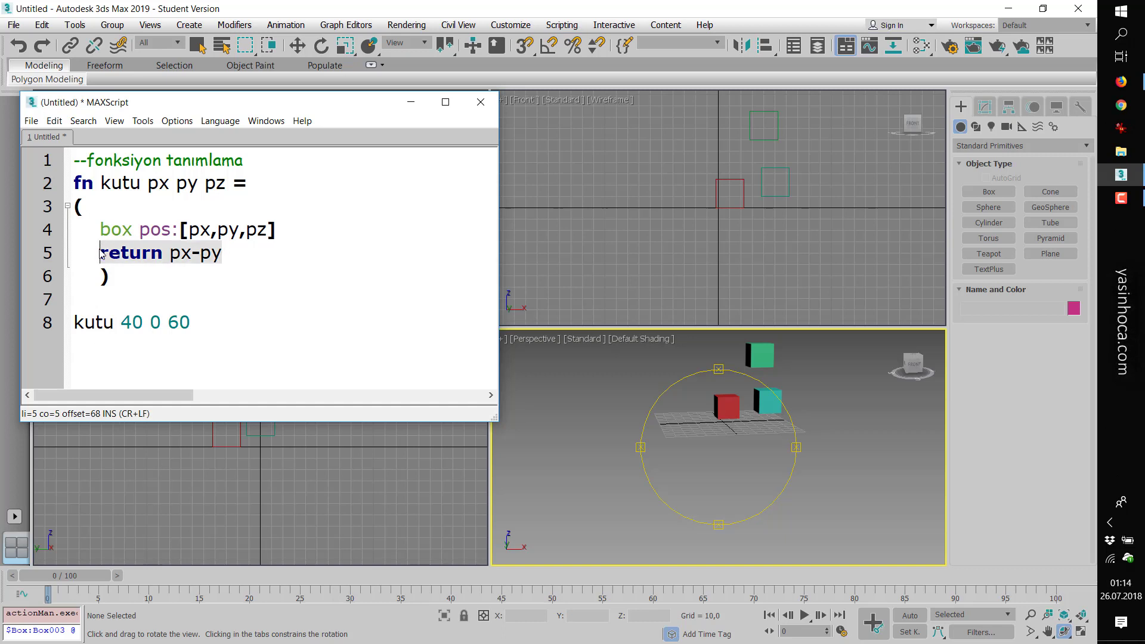
key("Delete")
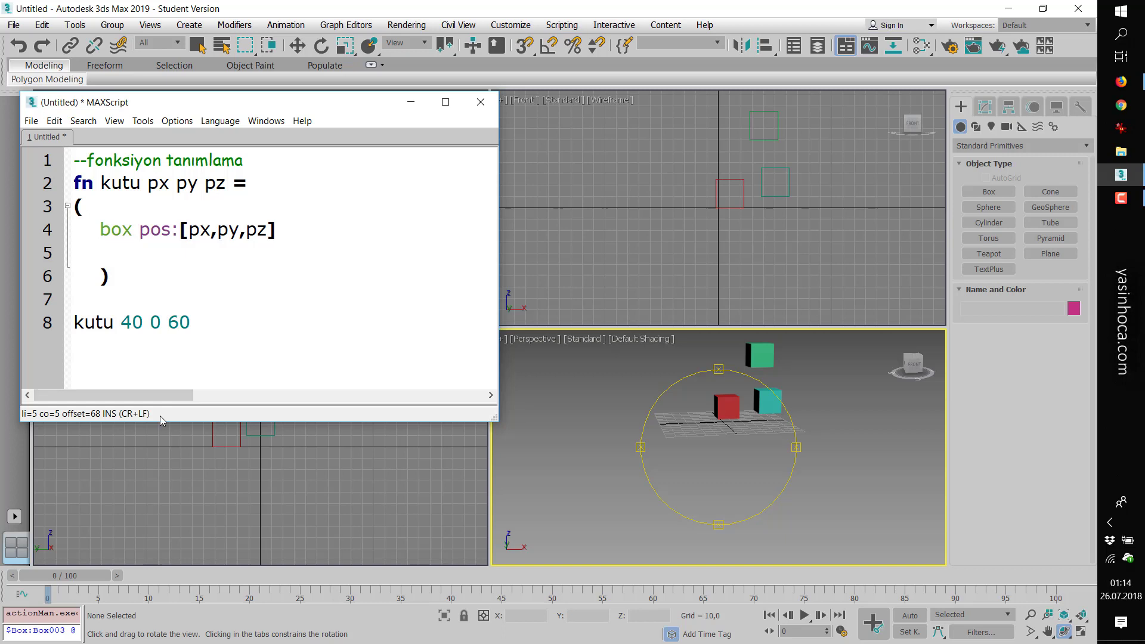